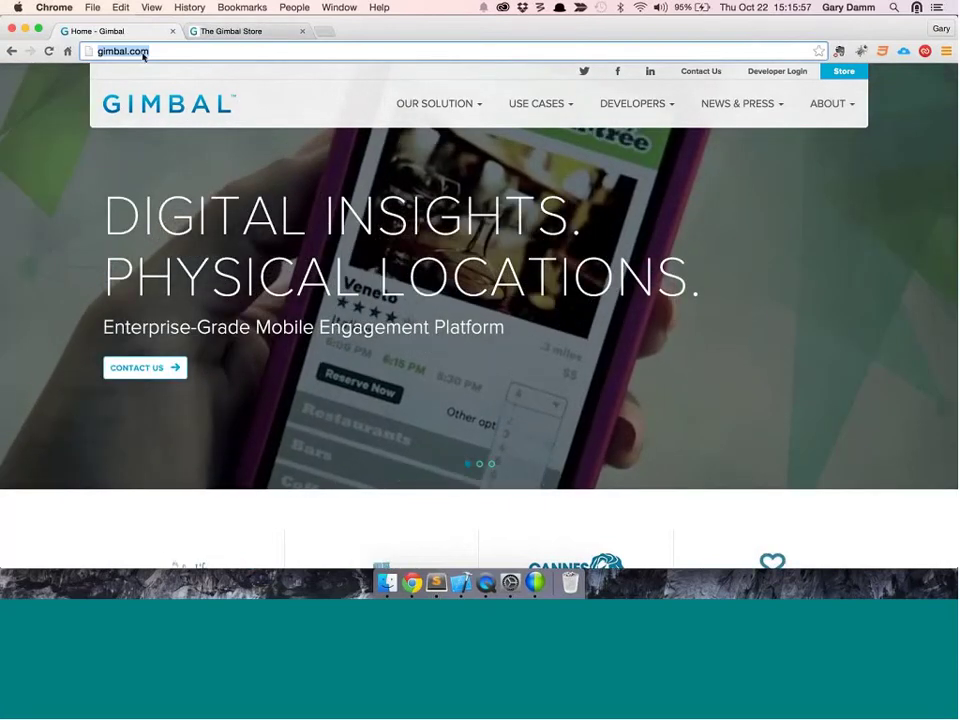
Check the phone screen recording in another application, then return to the web browser.
{"action": "left_click", "coordinate": [173, 55]}
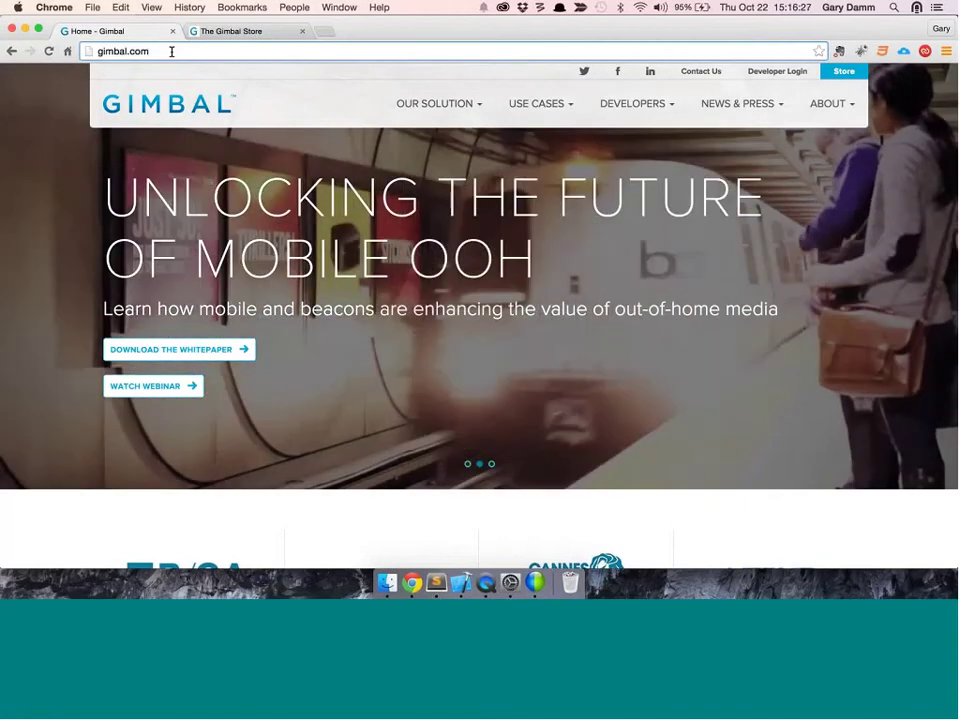
{"action": "key", "text": "super+Tab"}
{"action": "key", "text": "super+Tab"}
{"action": "key", "text": "super+Tab"}
{"action": "key", "text": "super+Tab"}
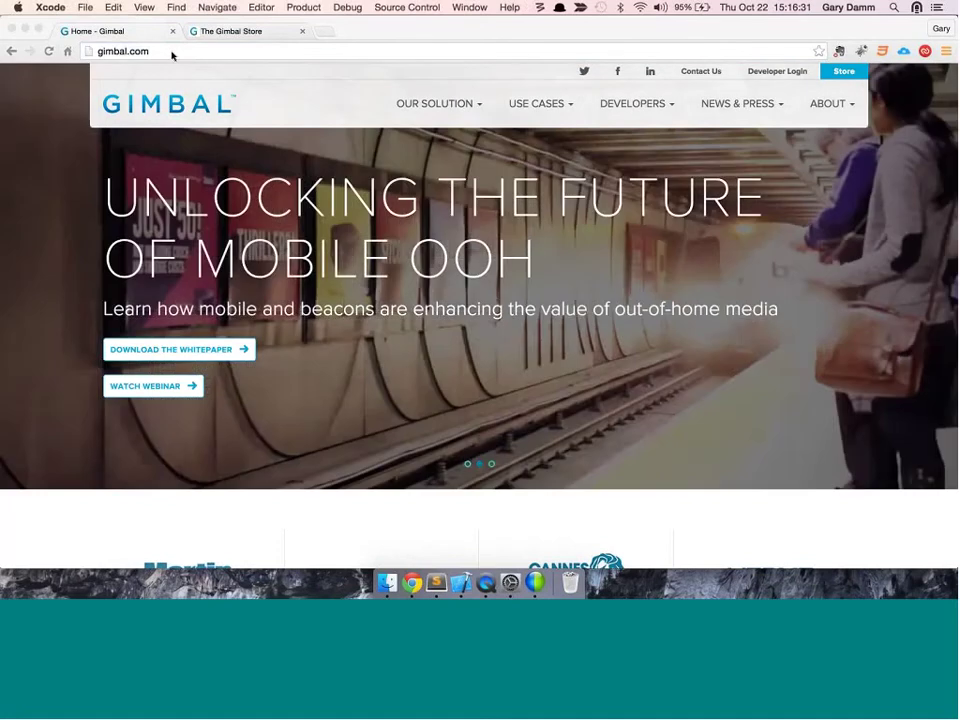
{"action": "key", "text": "super+Tab"}
{"action": "key", "text": "super+Tab"}
{"action": "key", "text": "super+Tab"}
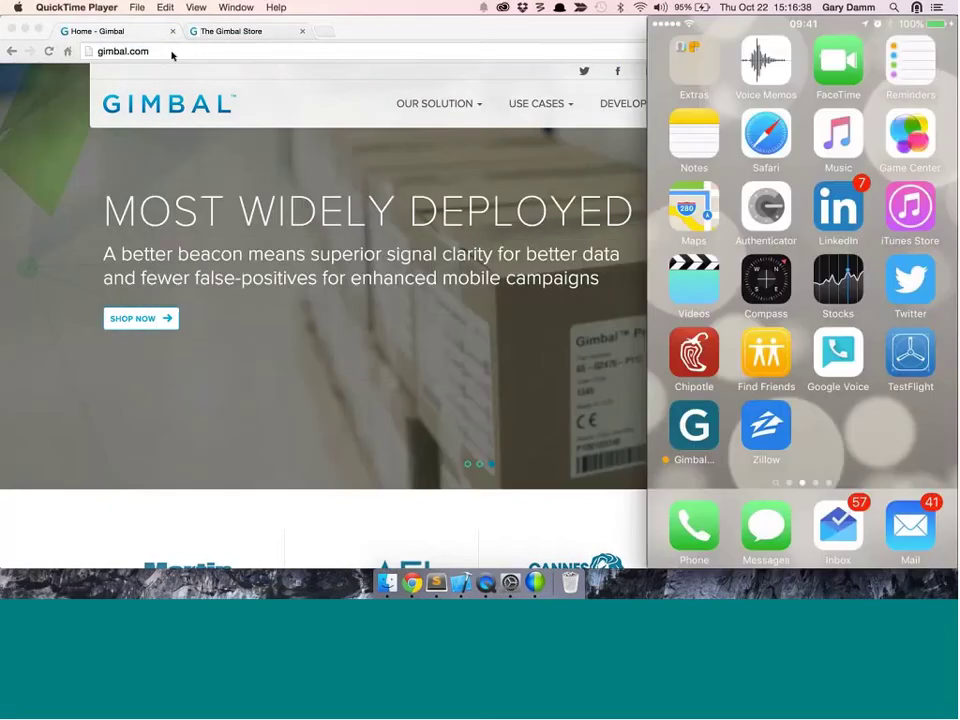
{"action": "mouse_move", "coordinate": [782, 35]}
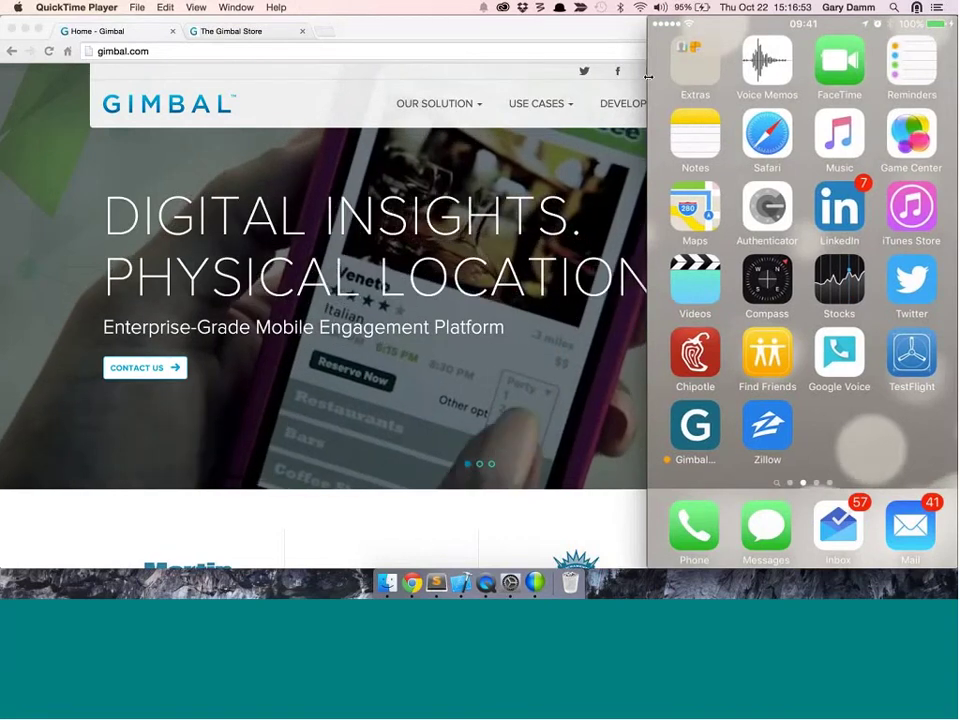
{"action": "key", "text": "super+Tab"}
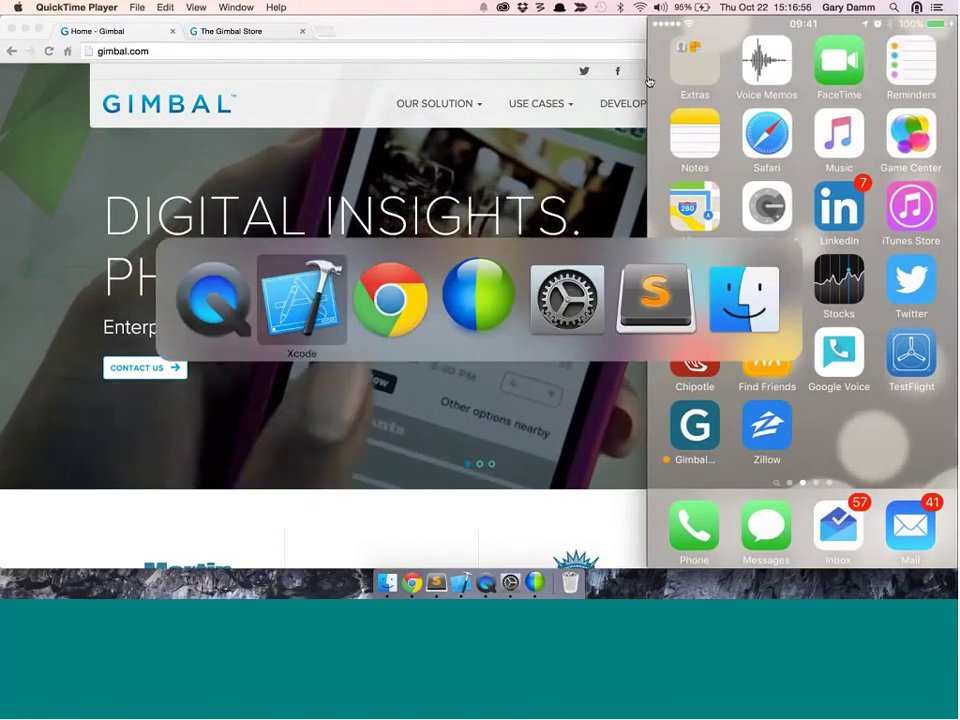
{"action": "key", "text": "super+Tab"}
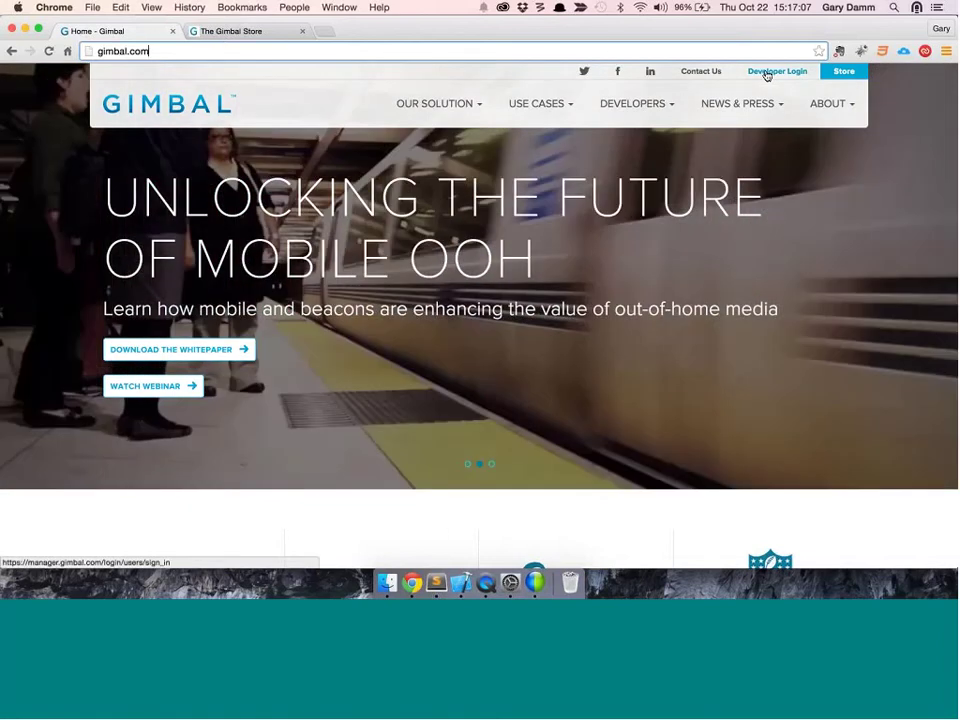
Open the Gimbal Manager developer sign-in page via Developer Login.
{"action": "left_click", "coordinate": [766, 72]}
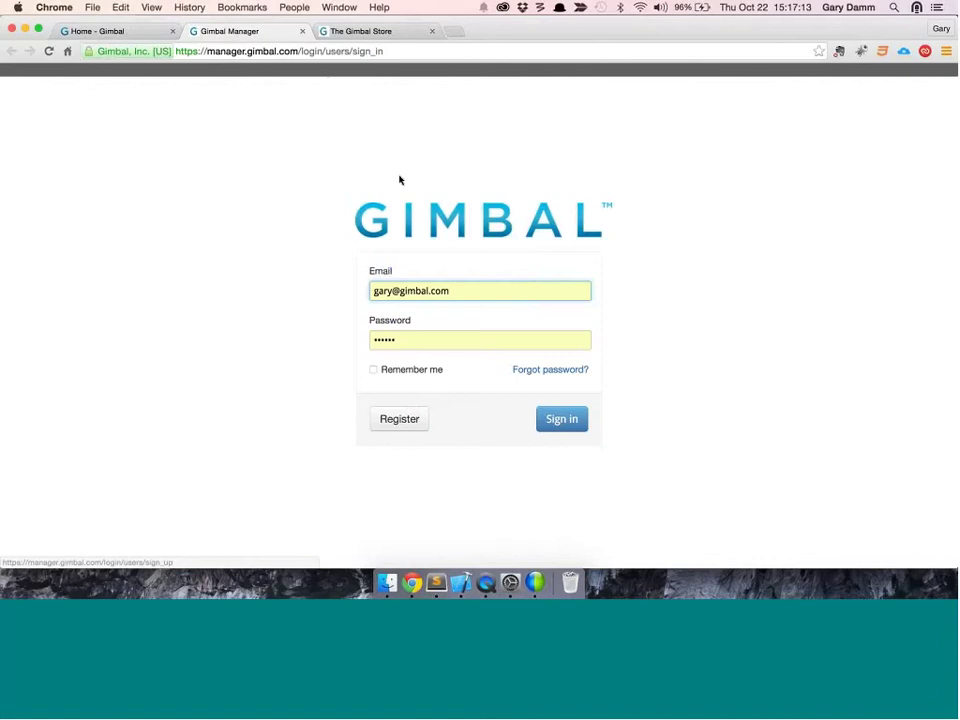
{"action": "key", "text": "ctrl+shift+Tab"}
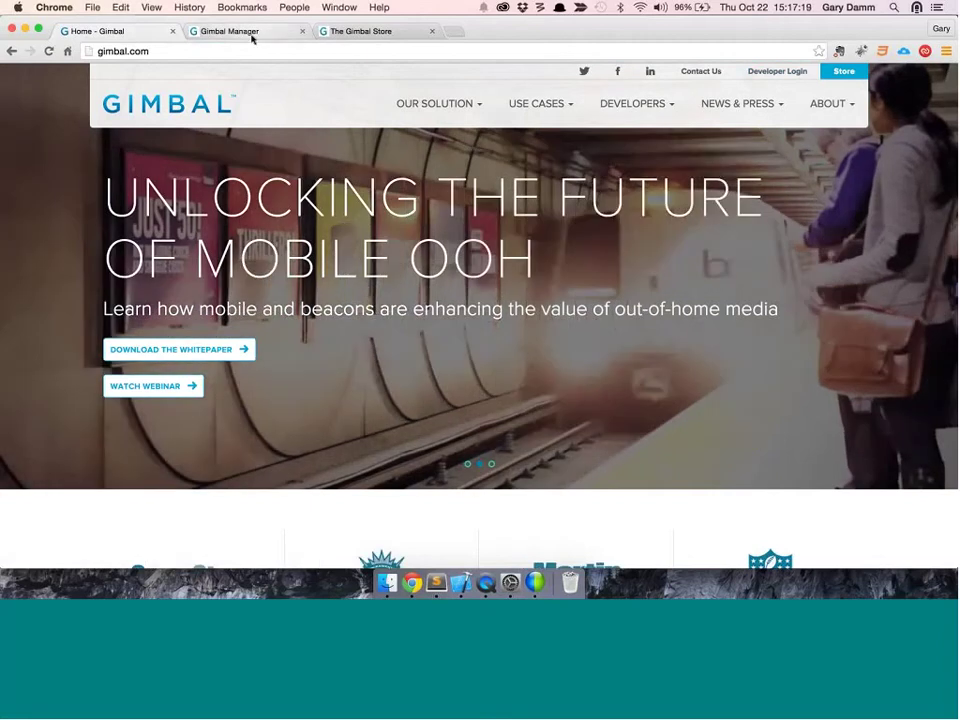
{"action": "left_click", "coordinate": [252, 38]}
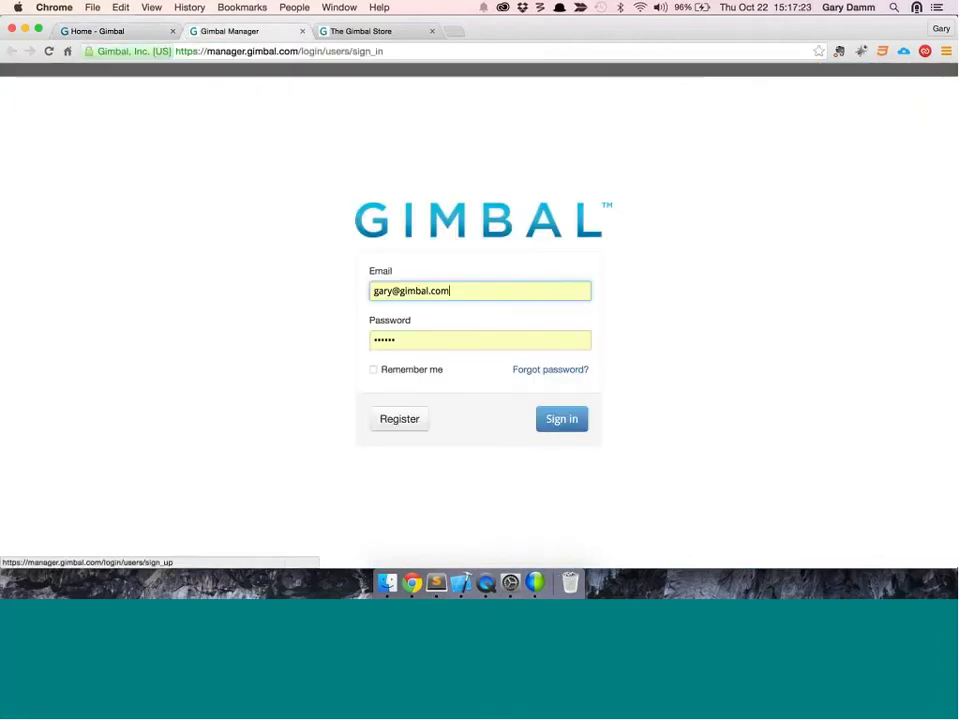
Look over the new-account registration form, return to sign-in, then switch to the Gimbal Store tab.
{"action": "left_click", "coordinate": [399, 419]}
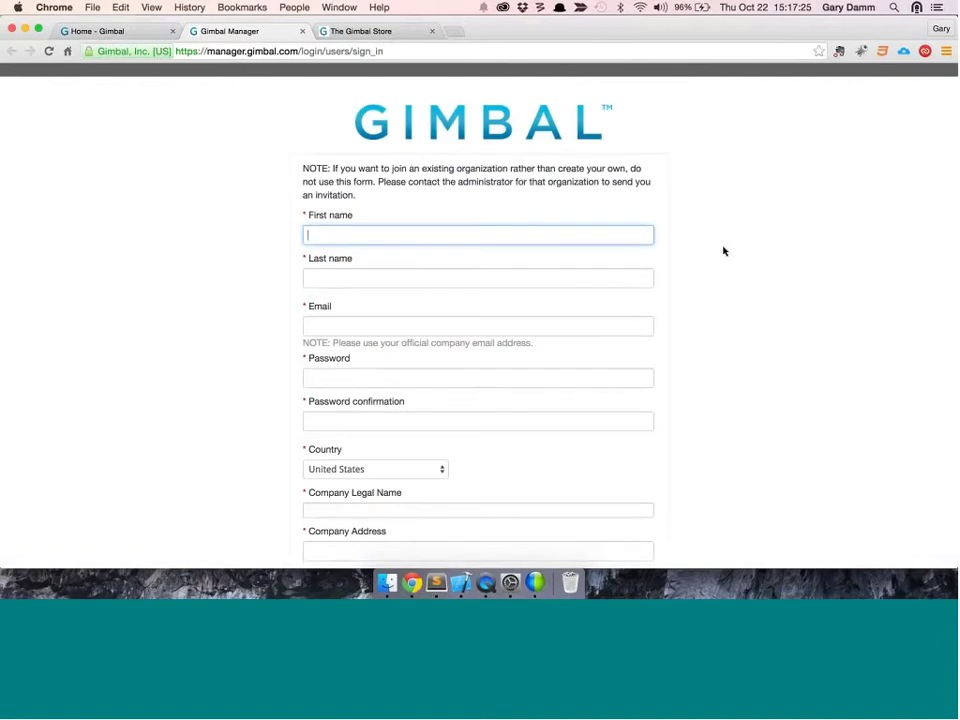
{"action": "scroll", "coordinate": [722, 252], "scroll_direction": "down", "scroll_amount": 3}
{"action": "scroll", "coordinate": [724, 251], "scroll_direction": "down", "scroll_amount": 3}
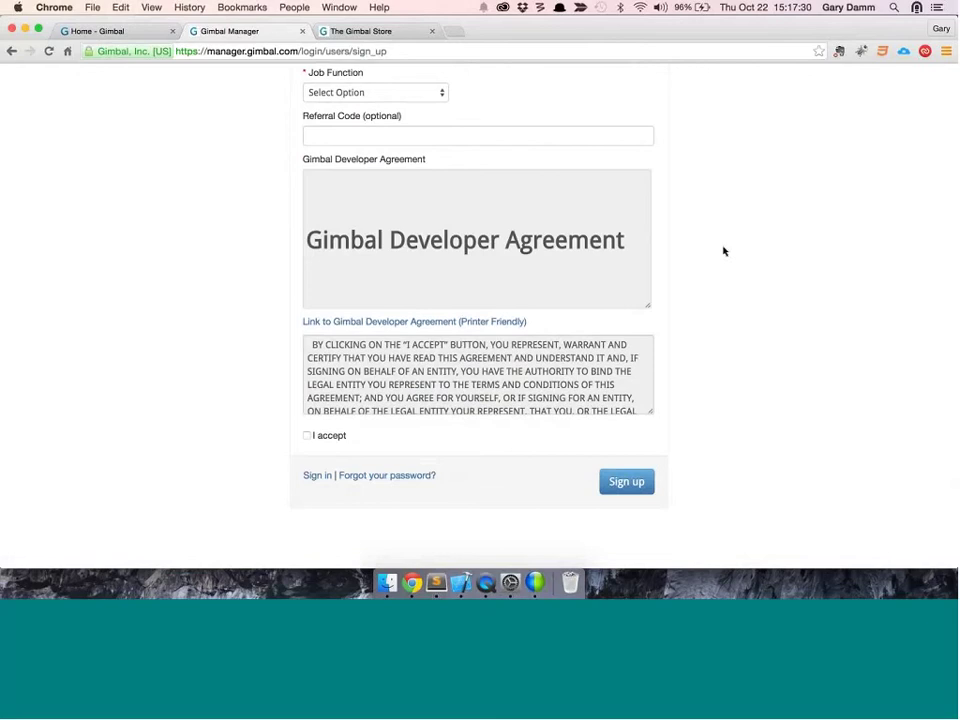
{"action": "scroll", "coordinate": [724, 251], "scroll_direction": "up", "scroll_amount": 5}
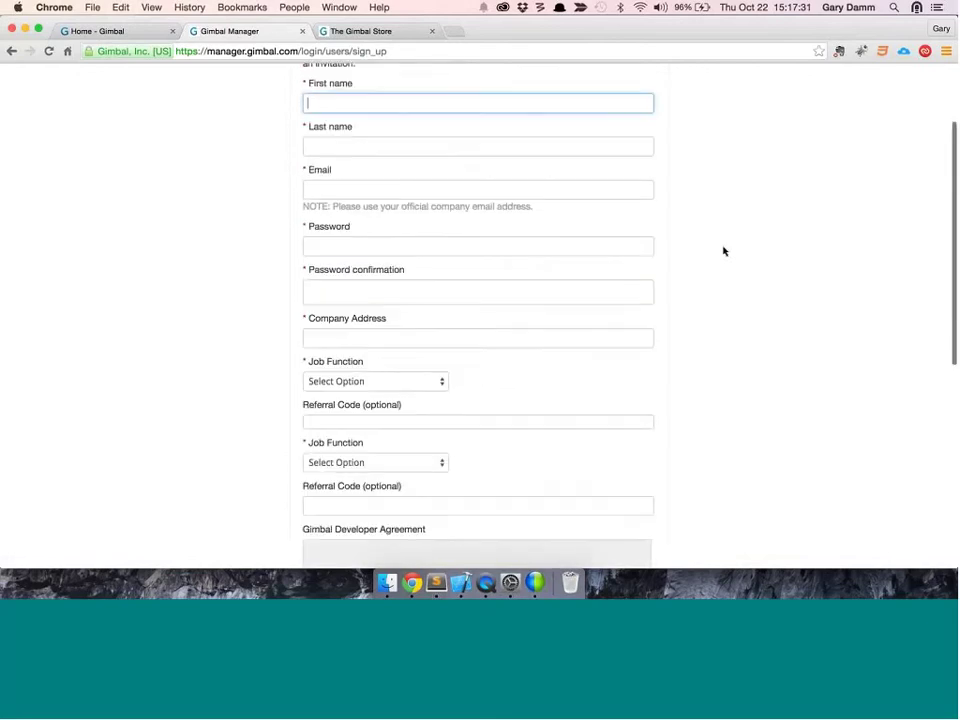
{"action": "scroll", "coordinate": [722, 251], "scroll_direction": "up", "scroll_amount": 2}
{"action": "scroll", "coordinate": [722, 251], "scroll_direction": "down", "scroll_amount": 10}
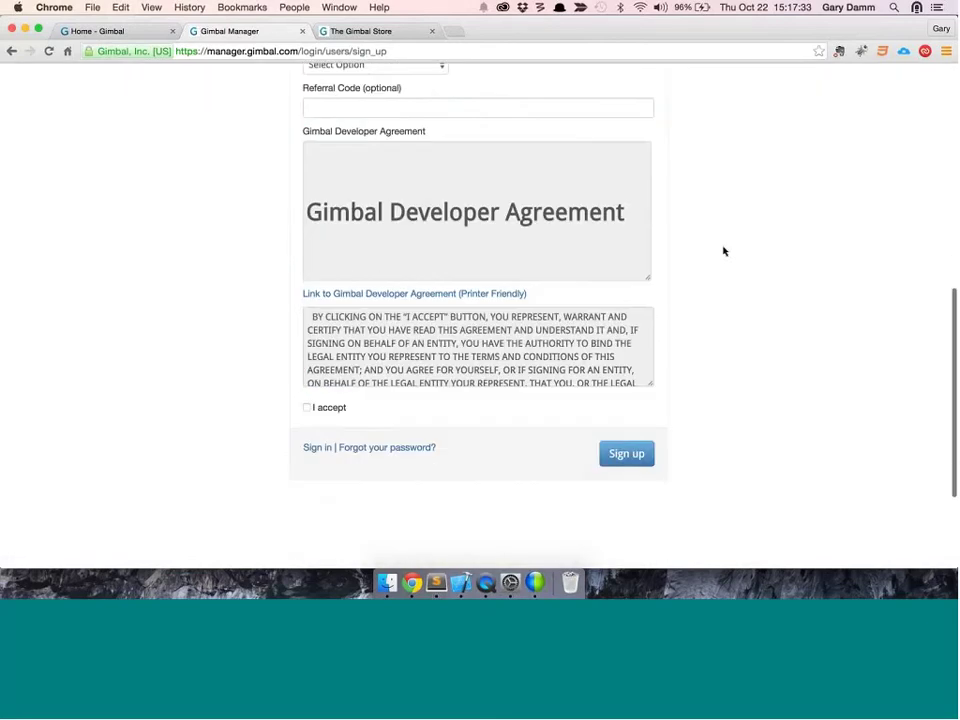
{"action": "left_click", "coordinate": [317, 295]}
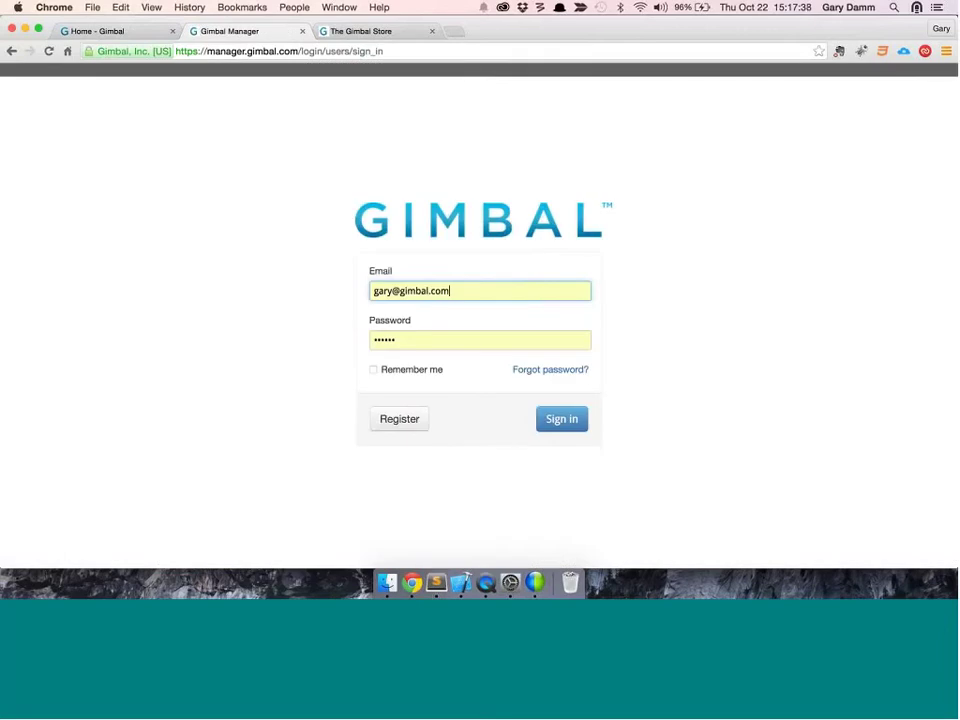
{"action": "left_click", "coordinate": [350, 31]}
Browse the Gimbal Store beacon prices, then return to the Gimbal Manager sign-in tab.
{"action": "scroll", "coordinate": [453, 272], "scroll_direction": "down", "scroll_amount": 2}
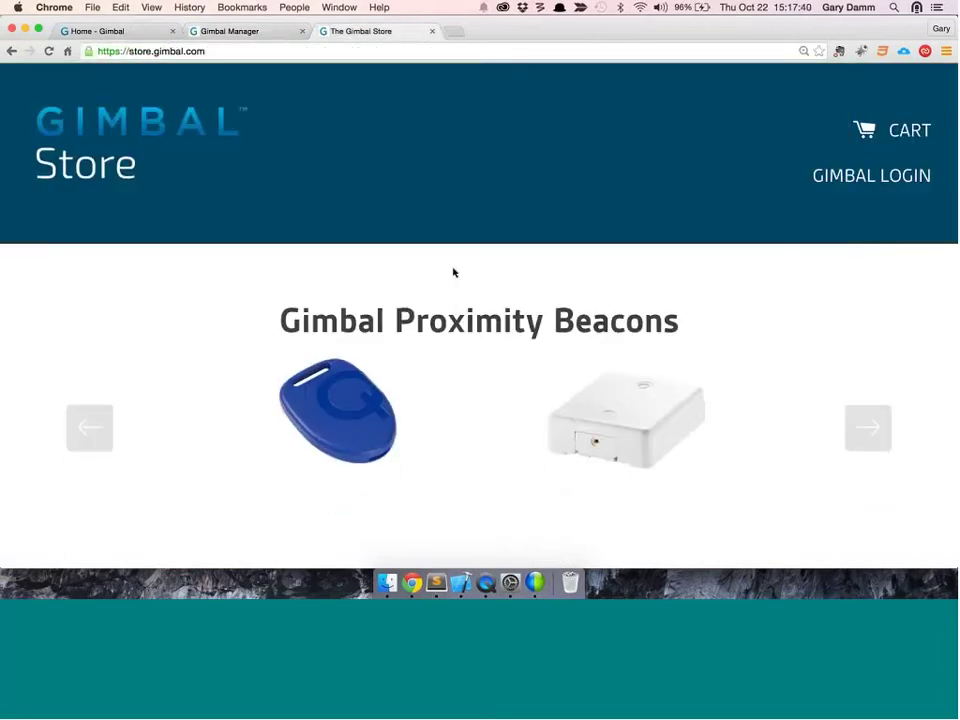
{"action": "scroll", "coordinate": [453, 275], "scroll_direction": "down", "scroll_amount": 1}
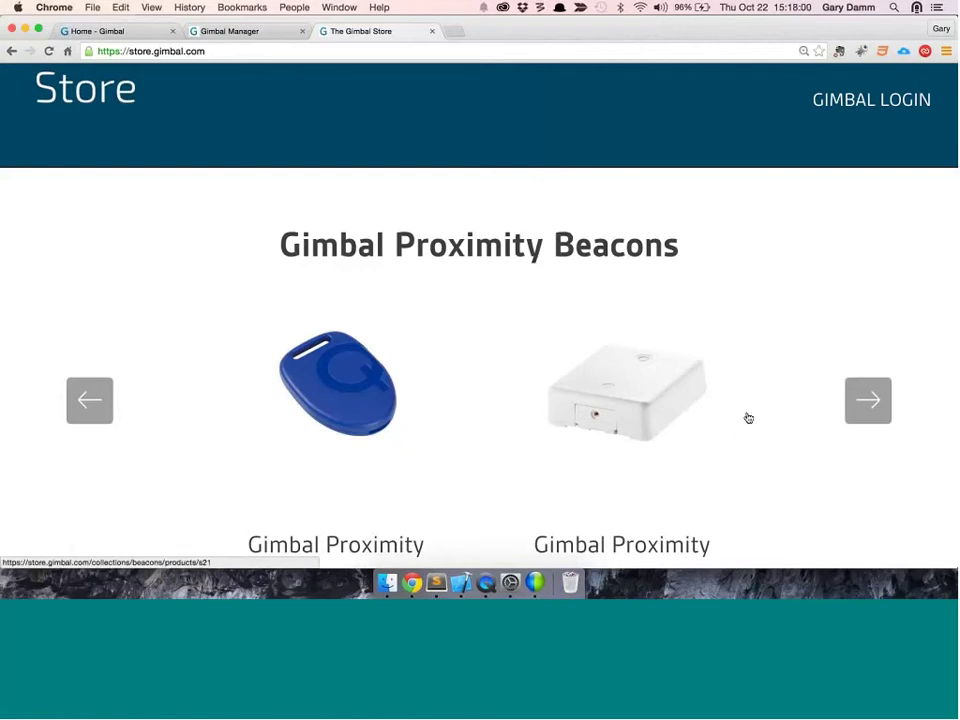
{"action": "scroll", "coordinate": [510, 428], "scroll_direction": "down", "scroll_amount": 2}
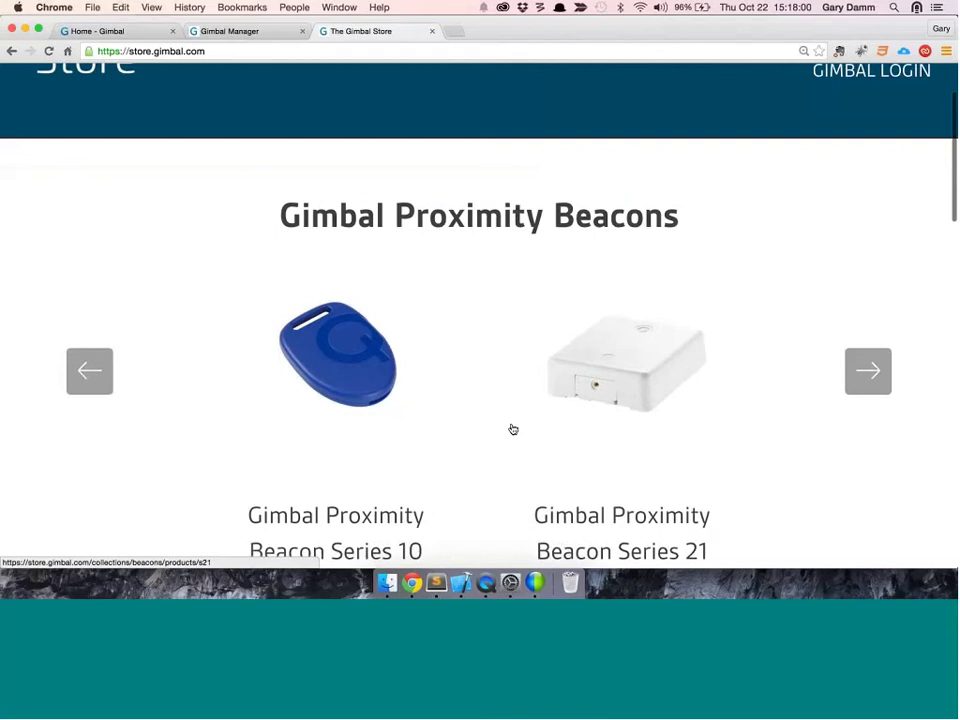
{"action": "scroll", "coordinate": [512, 429], "scroll_direction": "down", "scroll_amount": 2}
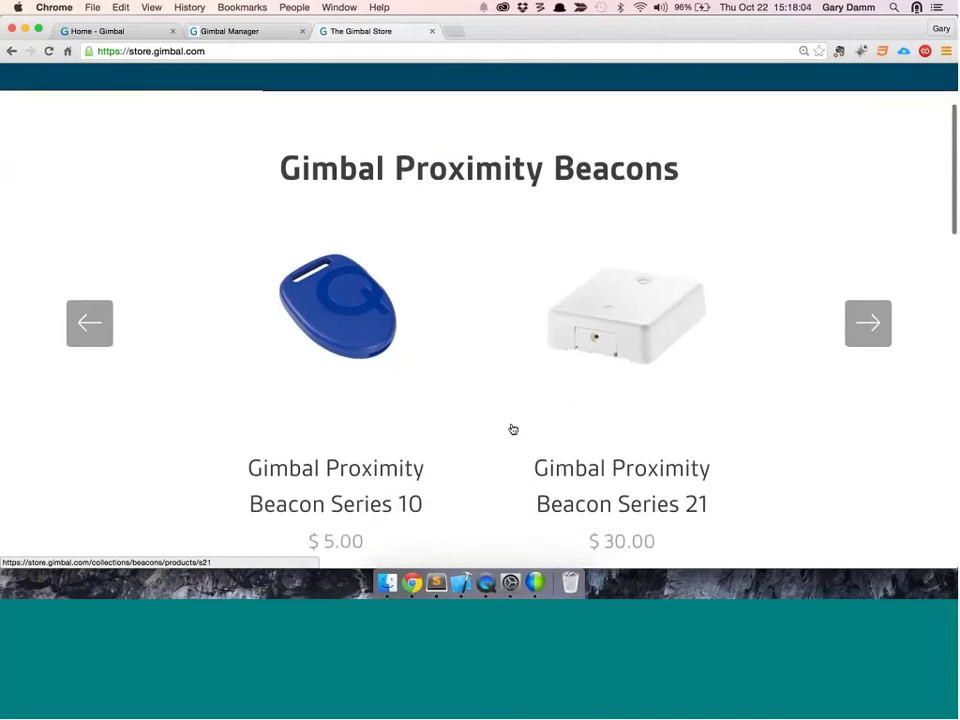
{"action": "scroll", "coordinate": [512, 428], "scroll_direction": "up", "scroll_amount": 5}
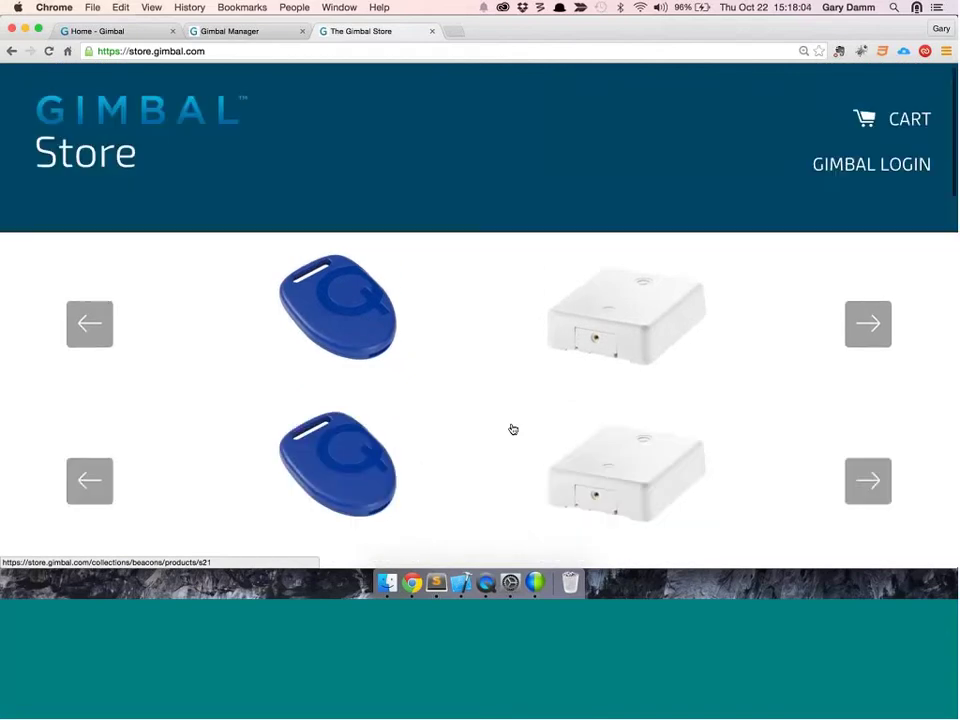
{"action": "left_click", "coordinate": [237, 33]}
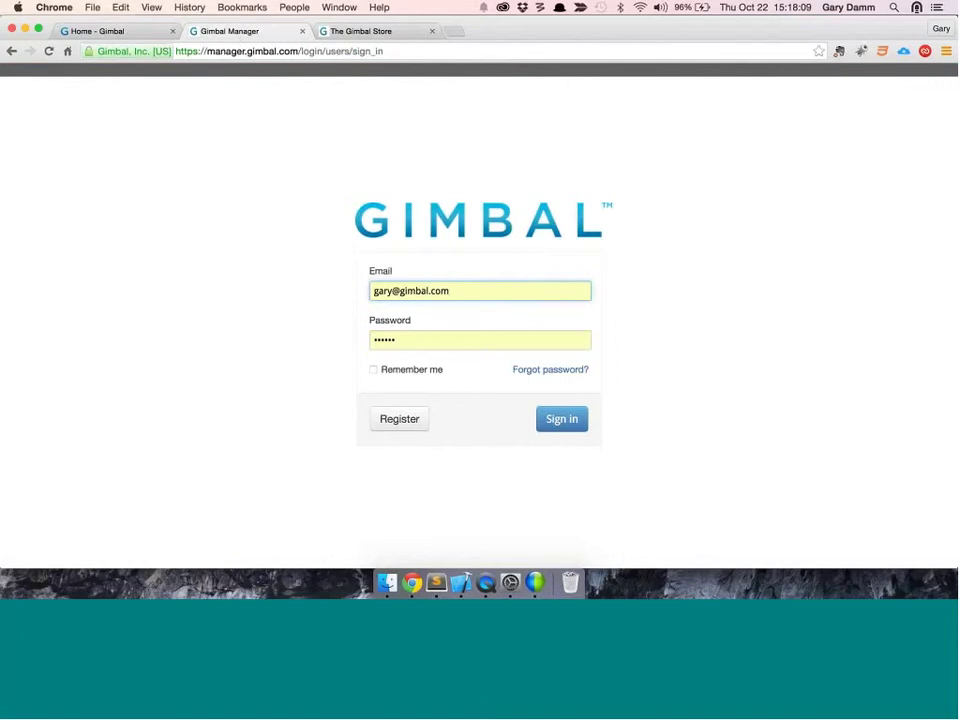
Sign in with the prefilled credentials and continue into the demo organization.
{"action": "left_click", "coordinate": [559, 417]}
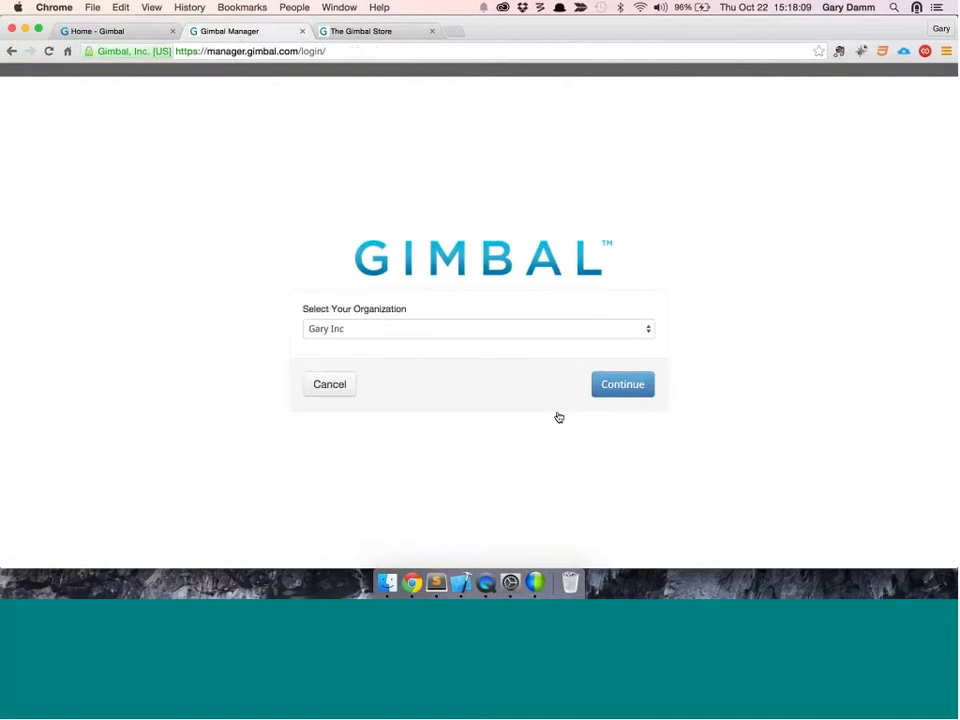
{"action": "left_click", "coordinate": [520, 328]}
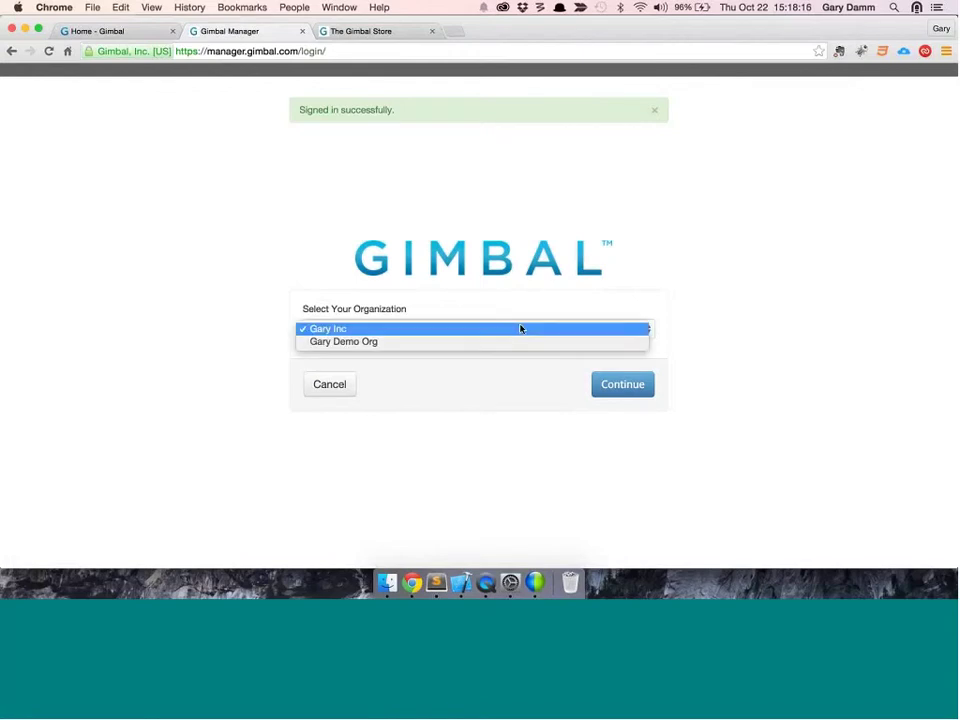
{"action": "left_click", "coordinate": [323, 342]}
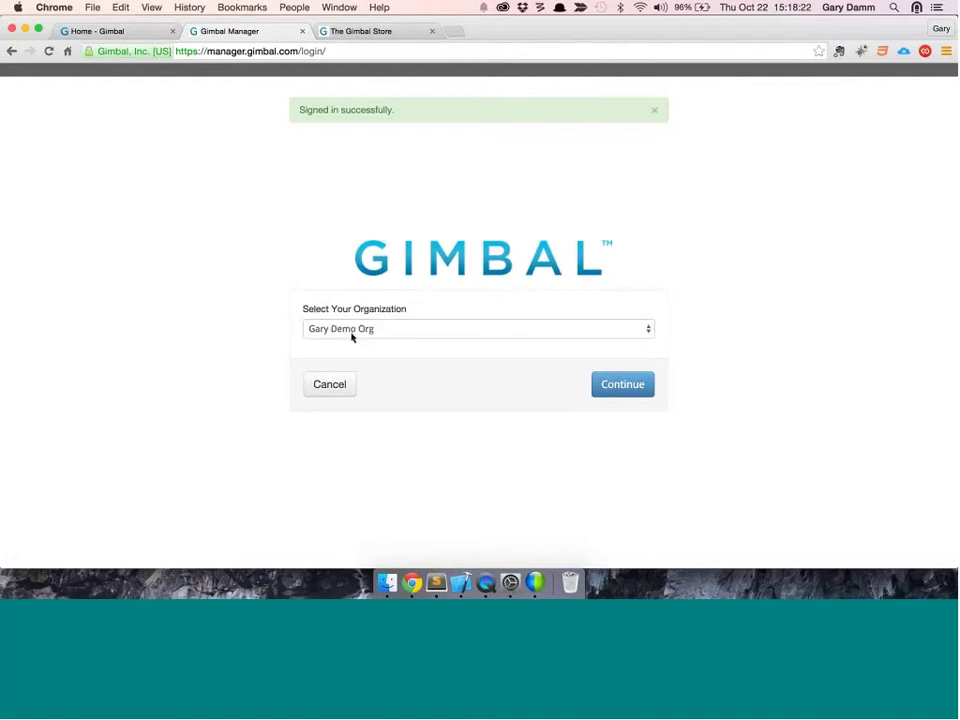
{"action": "left_click", "coordinate": [624, 388]}
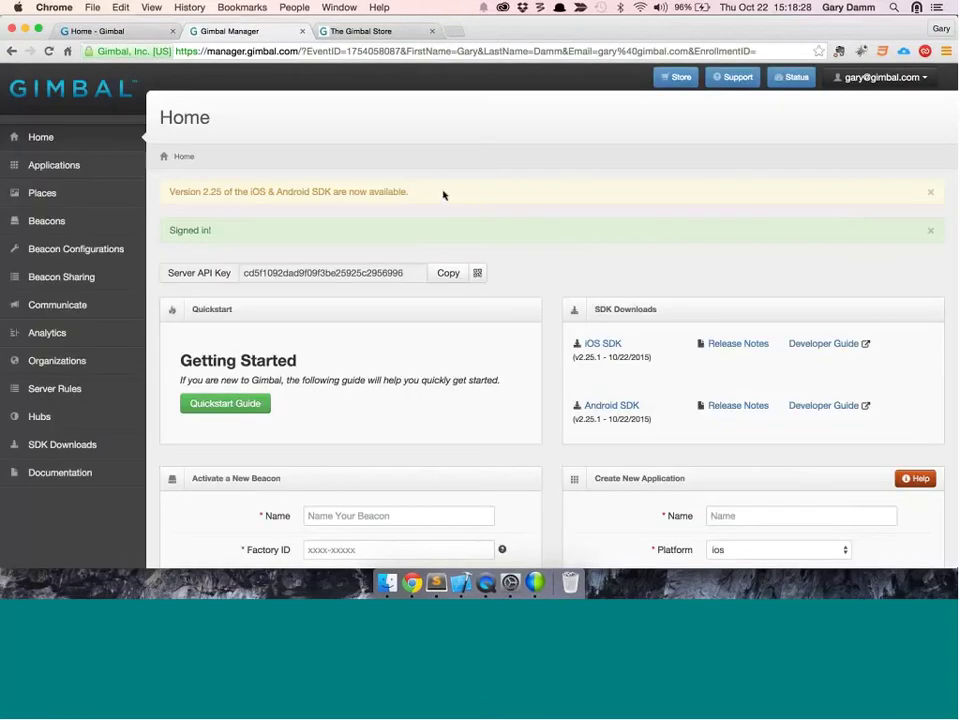
Dismiss the SDK announcement banner and launch the Quickstart Guide.
{"action": "left_click", "coordinate": [930, 192]}
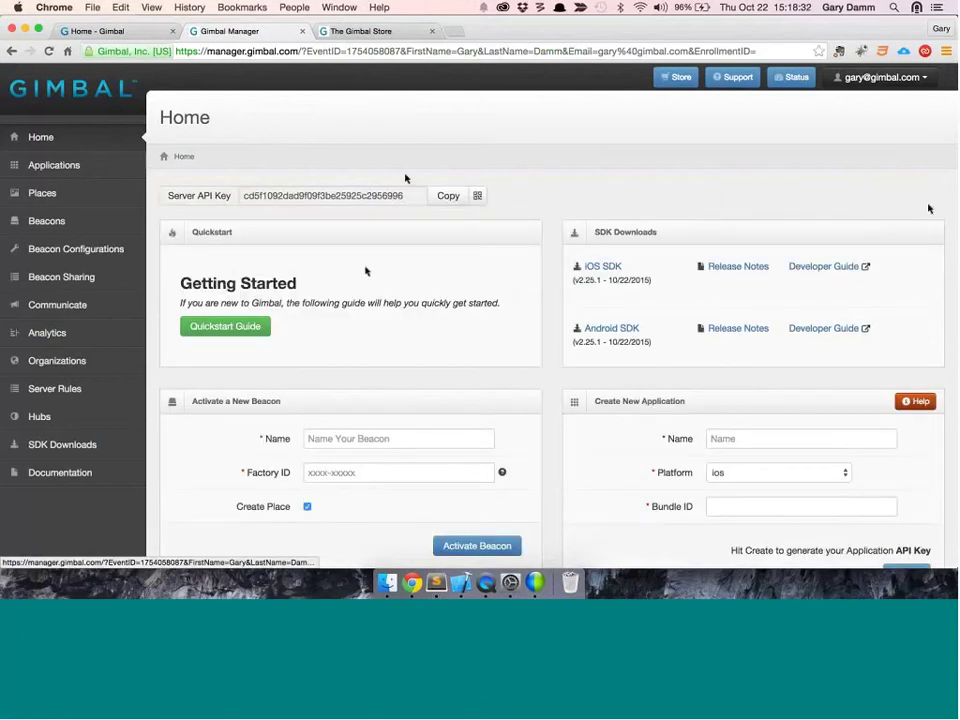
{"action": "left_click", "coordinate": [231, 328]}
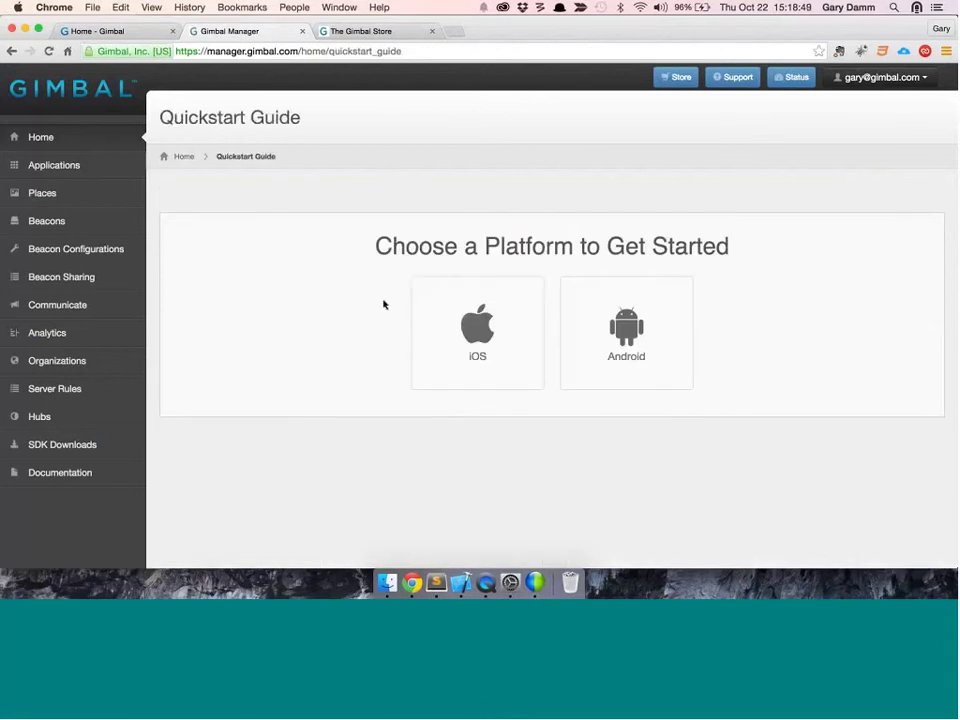
Choose iOS as the quickstart platform.
{"action": "left_click", "coordinate": [474, 313]}
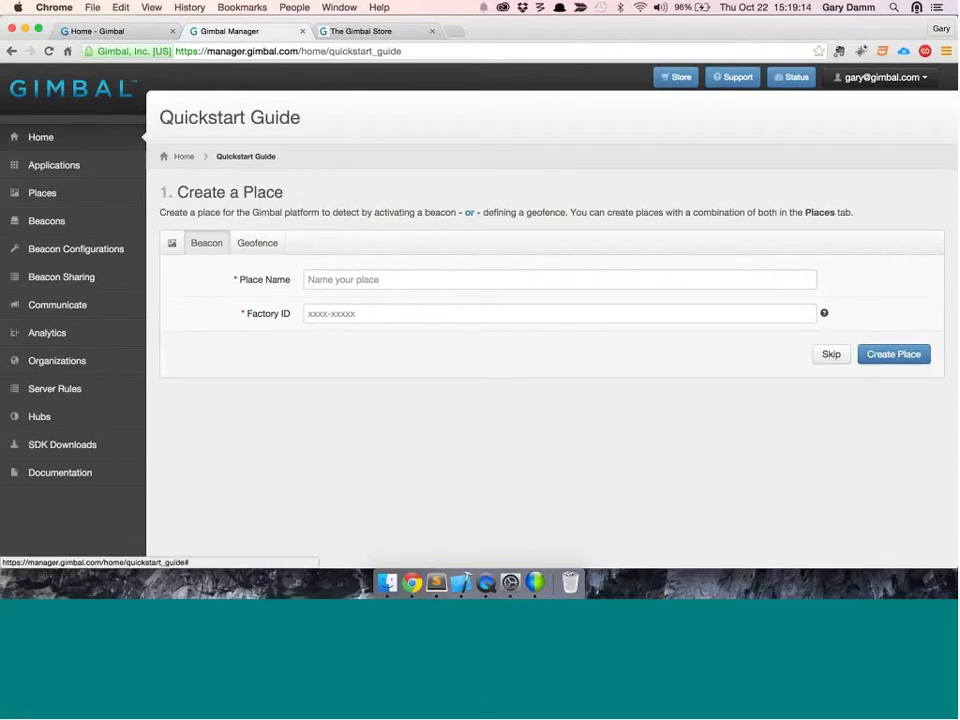
Create place 'ATT Demo Beacon' with the saved Factory ID, after checking the Factory ID help.
{"action": "left_click", "coordinate": [340, 279]}
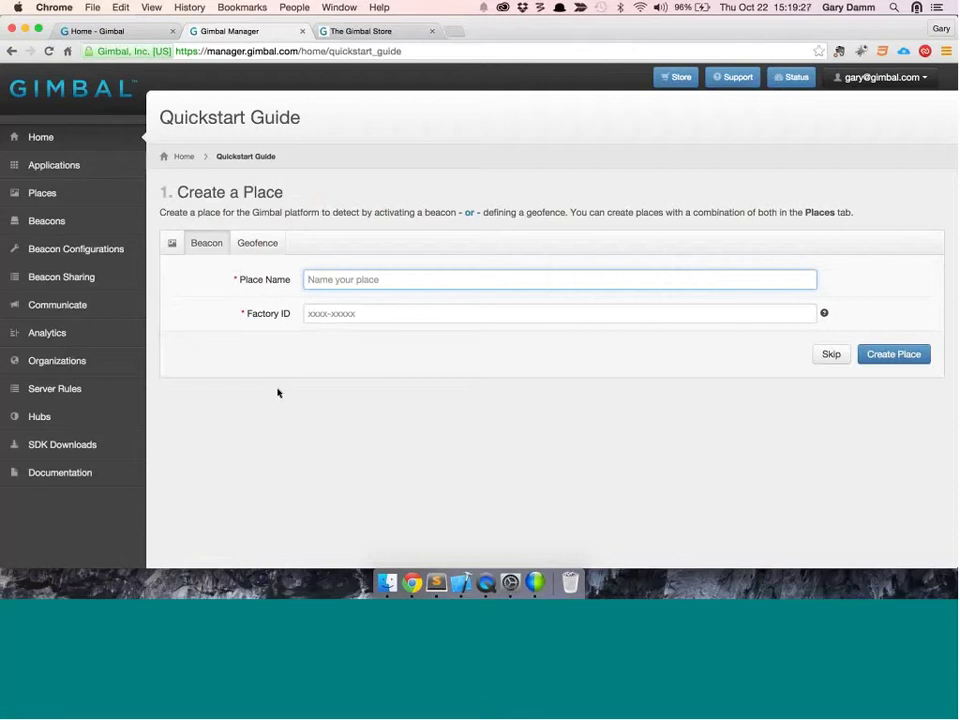
{"action": "type", "text": "ATT Demo Beacon"}
{"action": "left_click", "coordinate": [331, 311]}
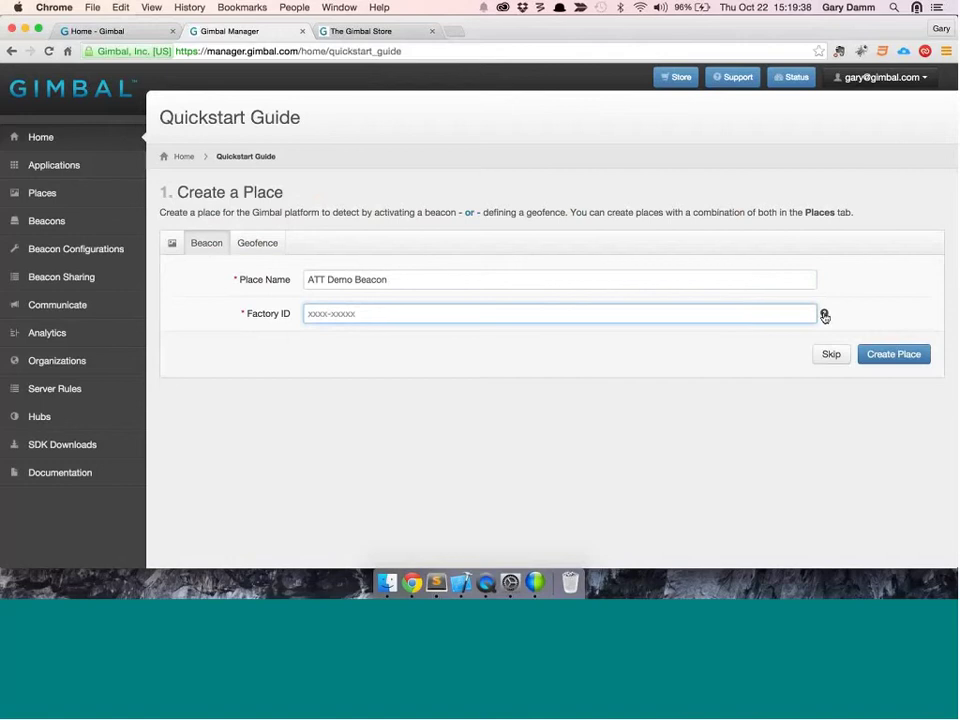
{"action": "left_click", "coordinate": [823, 312]}
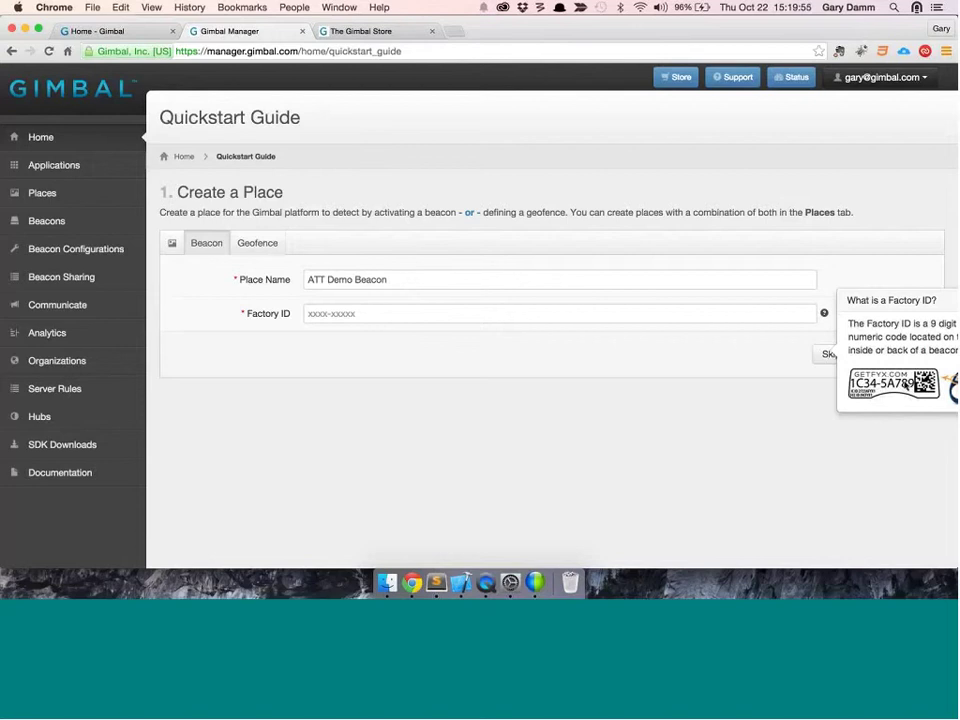
{"action": "left_click", "coordinate": [366, 316]}
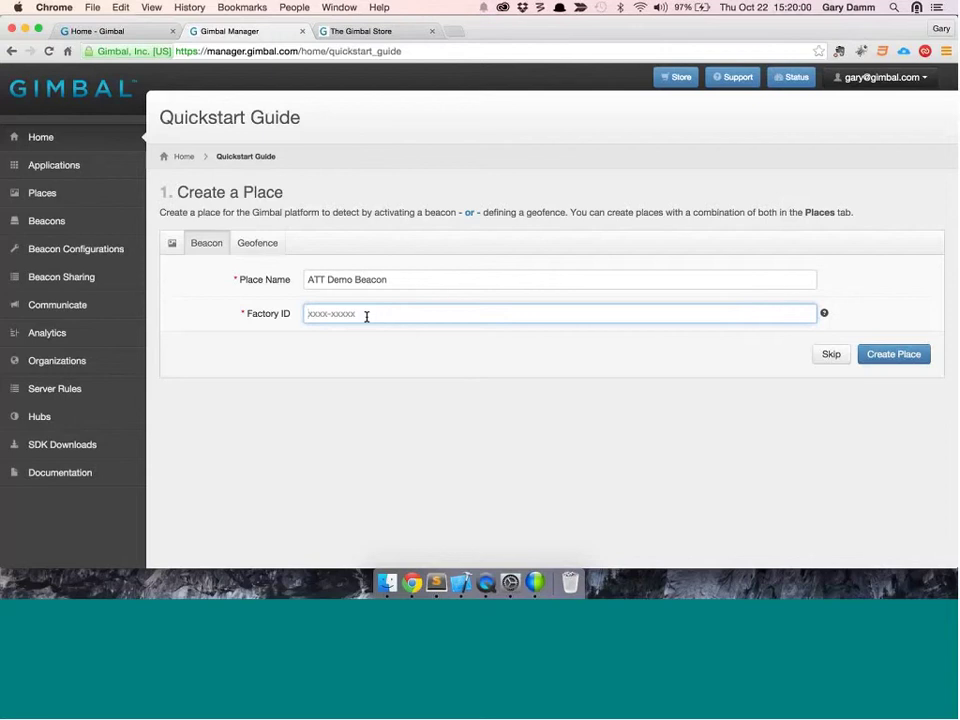
{"action": "type", "text": "X"}
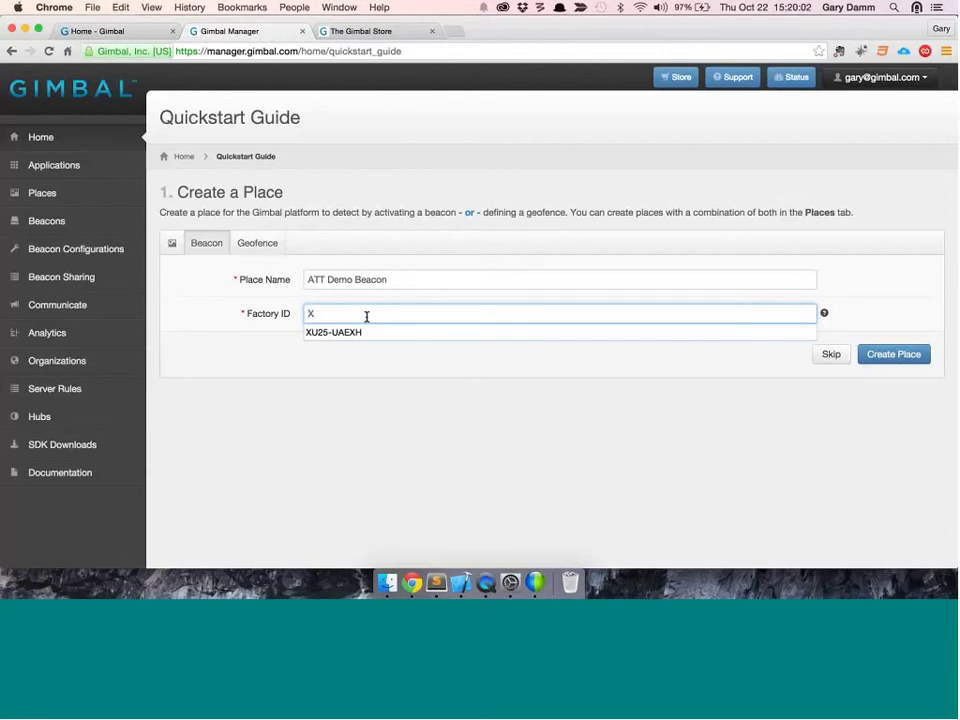
{"action": "key", "text": "Down"}
{"action": "key", "text": "Return"}
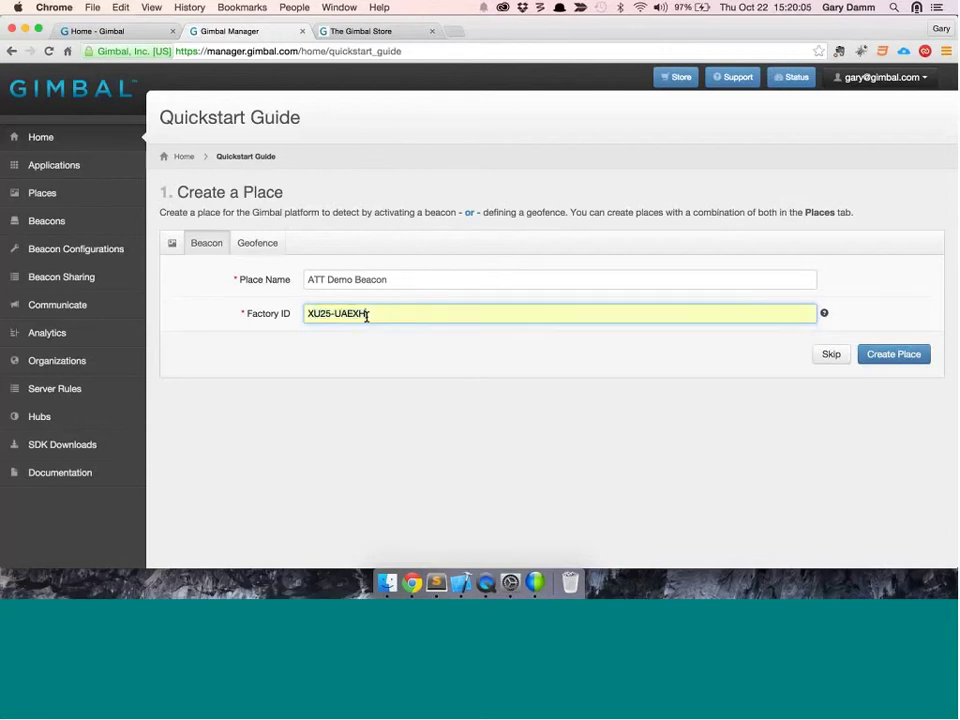
{"action": "key", "text": "Return"}
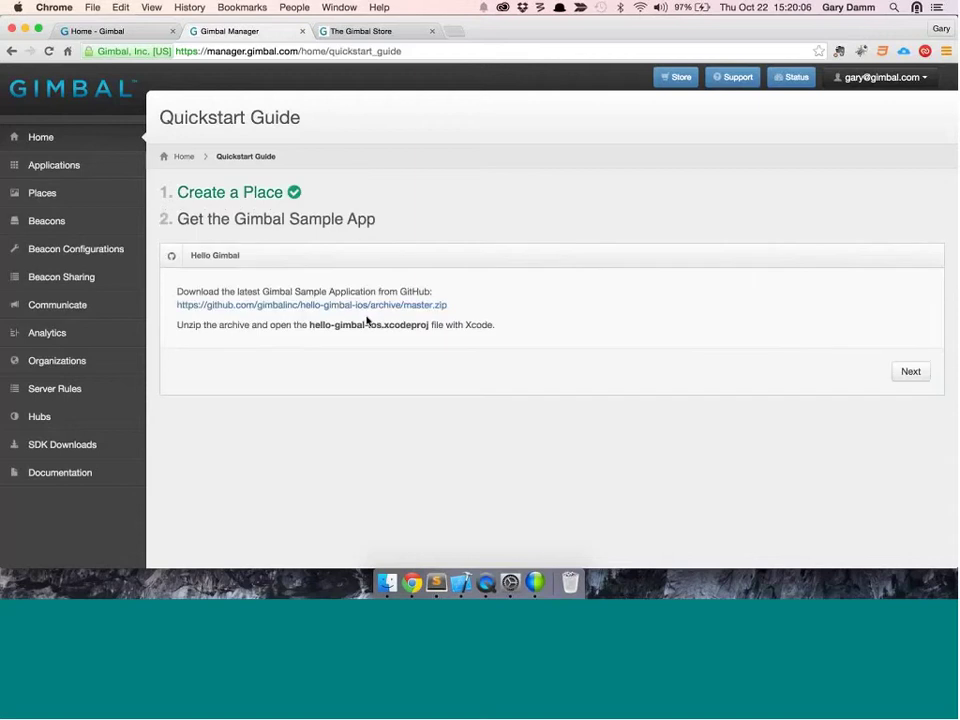